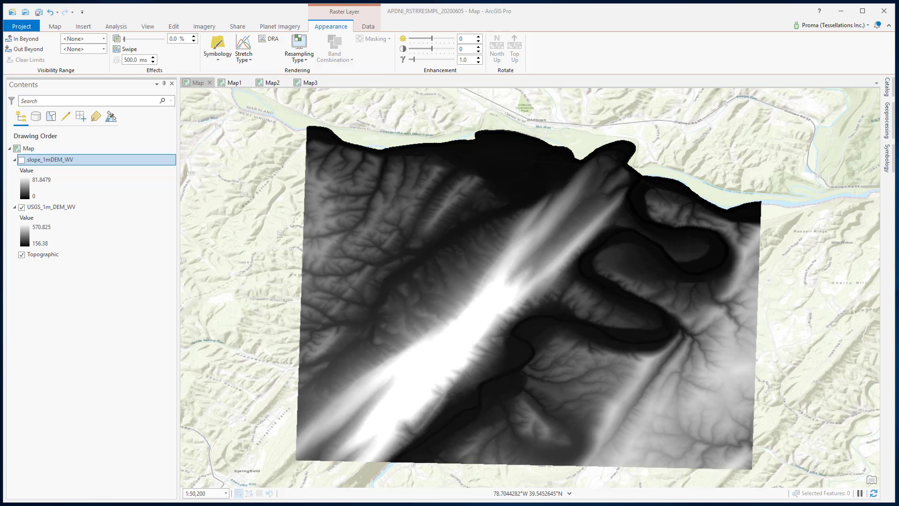
- Open the Geoprocessing pane from the Analysis tab and show the Toolboxes list
{"action": "left_click", "coordinate": [122, 29]}
{"action": "left_click", "coordinate": [127, 43]}
{"action": "left_click", "coordinate": [127, 43]}
{"action": "left_click", "coordinate": [126, 43]}
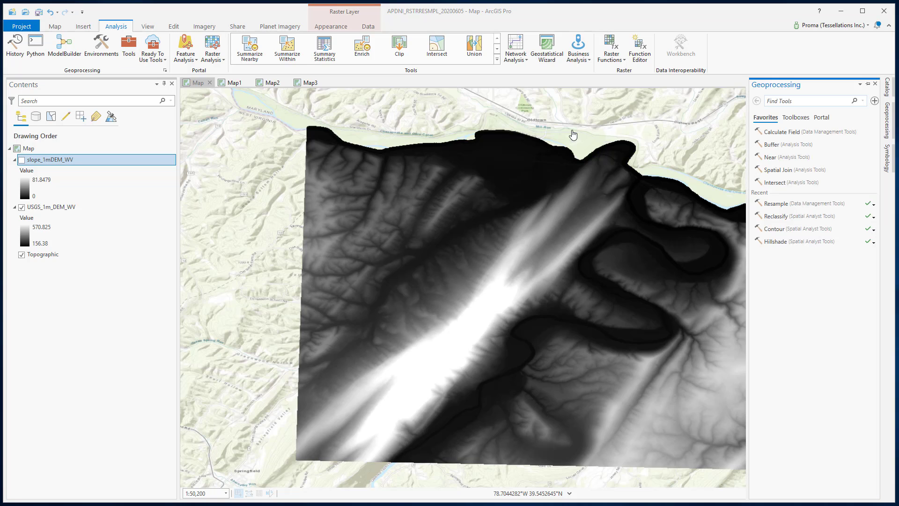
{"action": "left_click", "coordinate": [808, 119]}
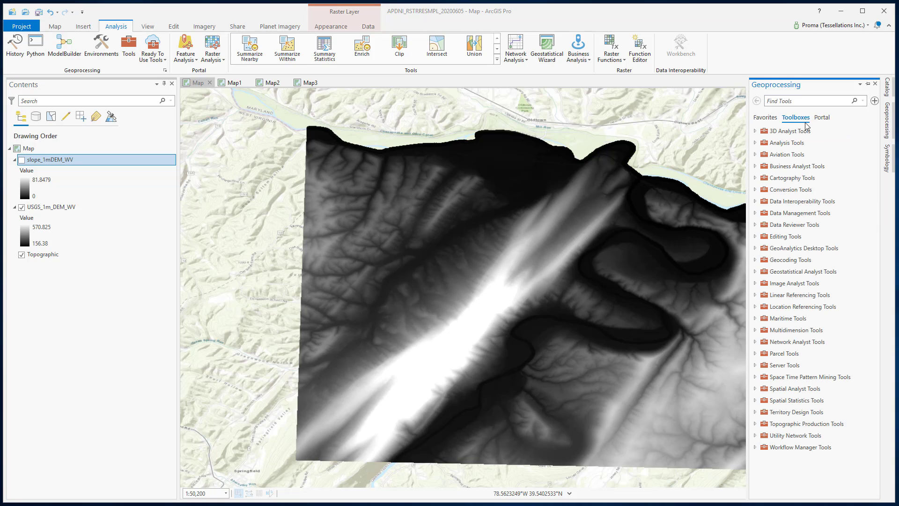
- Expand Data Management Tools > Raster > Raster Processing and open the Resample tool
{"action": "left_click", "coordinate": [800, 214]}
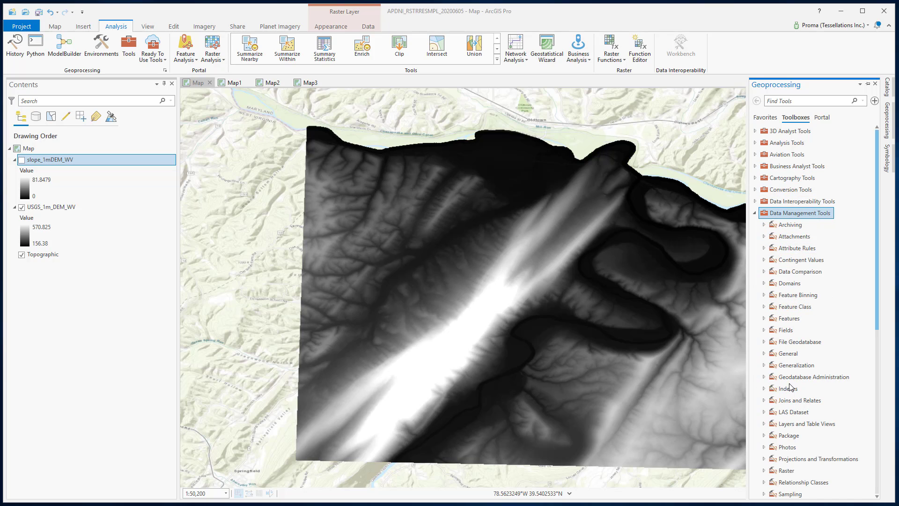
{"action": "scroll", "coordinate": [799, 421], "scroll_direction": "down", "scroll_amount": 1}
{"action": "left_click", "coordinate": [787, 448]}
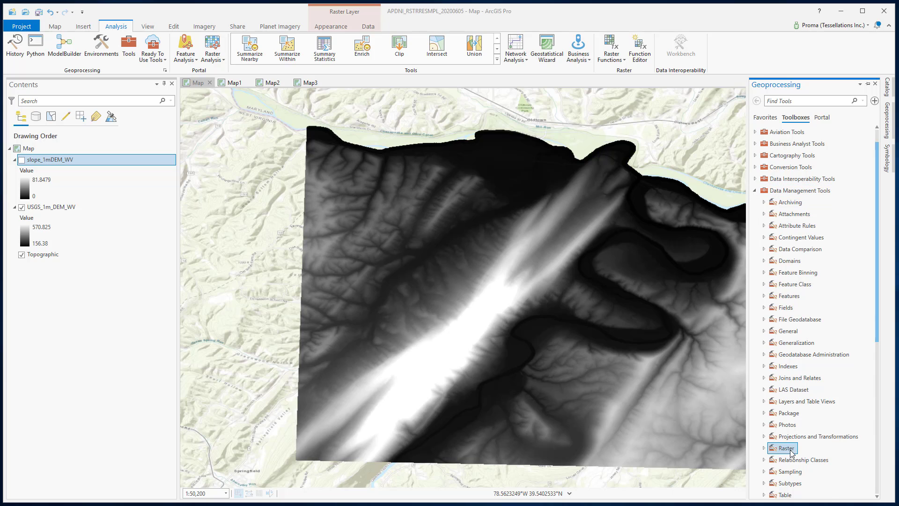
{"action": "scroll", "coordinate": [807, 424], "scroll_direction": "down", "scroll_amount": 3}
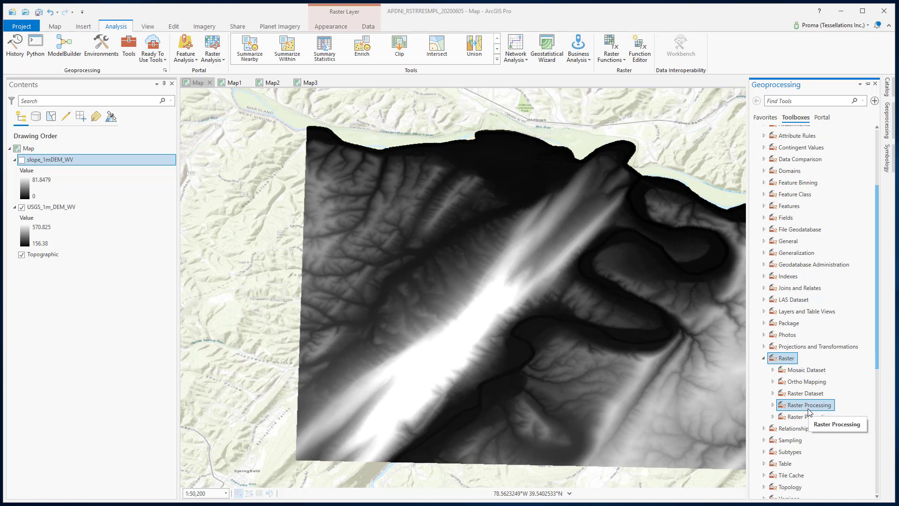
{"action": "left_click", "coordinate": [807, 409]}
{"action": "scroll", "coordinate": [808, 412], "scroll_direction": "down", "scroll_amount": 3}
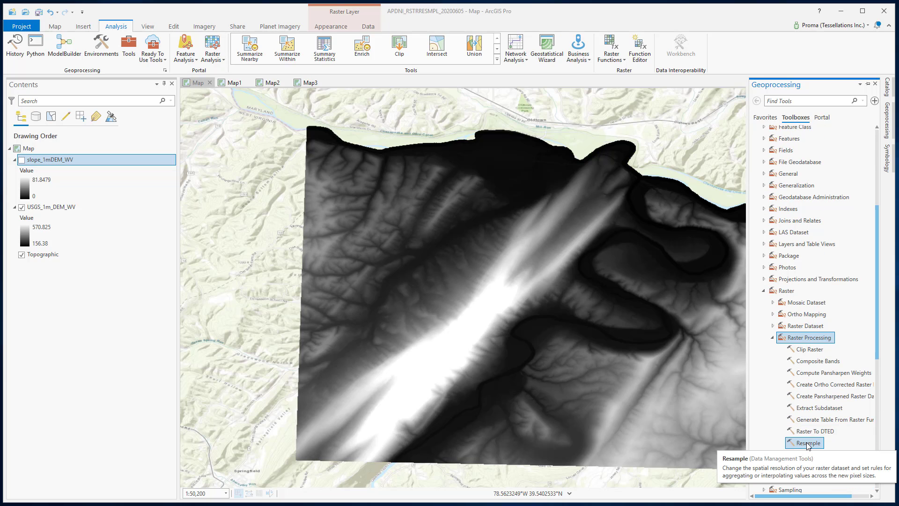
{"action": "left_click", "coordinate": [807, 443]}
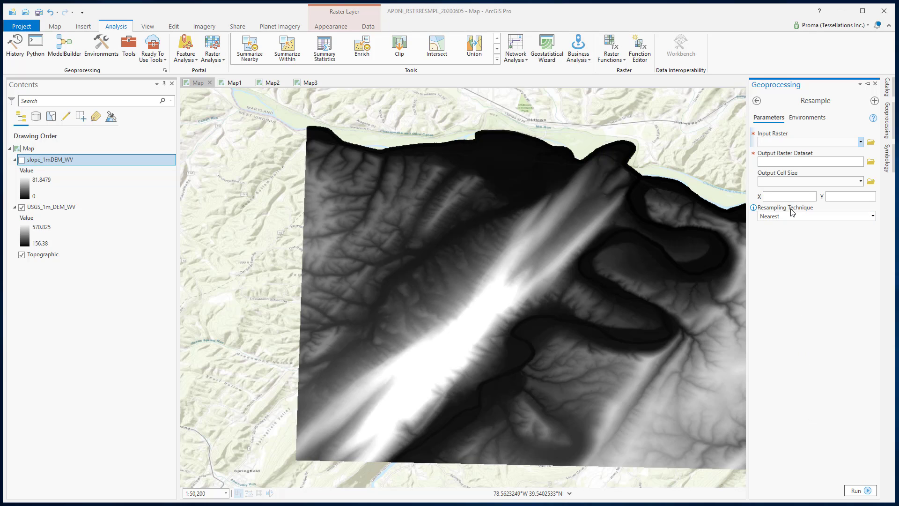
- Review the Nearest, Bilinear, Cubic and Majority techniques, keep Nearest, and return to the toolbox list
{"action": "left_click", "coordinate": [874, 216]}
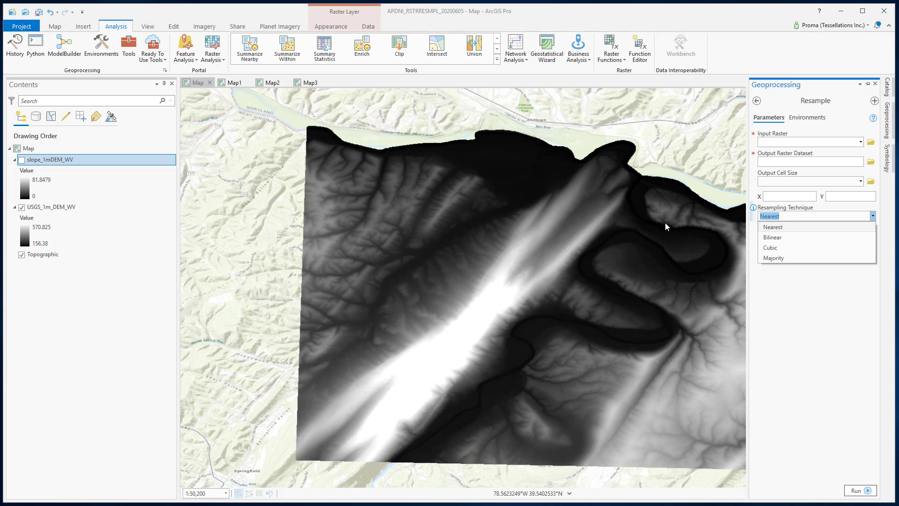
{"action": "left_click", "coordinate": [756, 104]}
{"action": "left_click", "coordinate": [756, 104]}
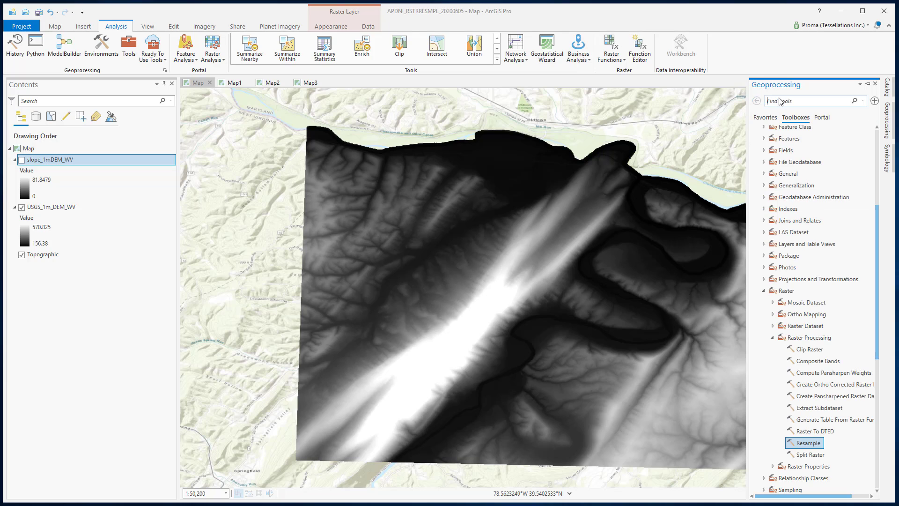
- Find the Spatial Analyst Reclassify tool, set slope_1mDEM_WV as input, and start equal-interval classification
{"action": "type", "text": "reclassify"}
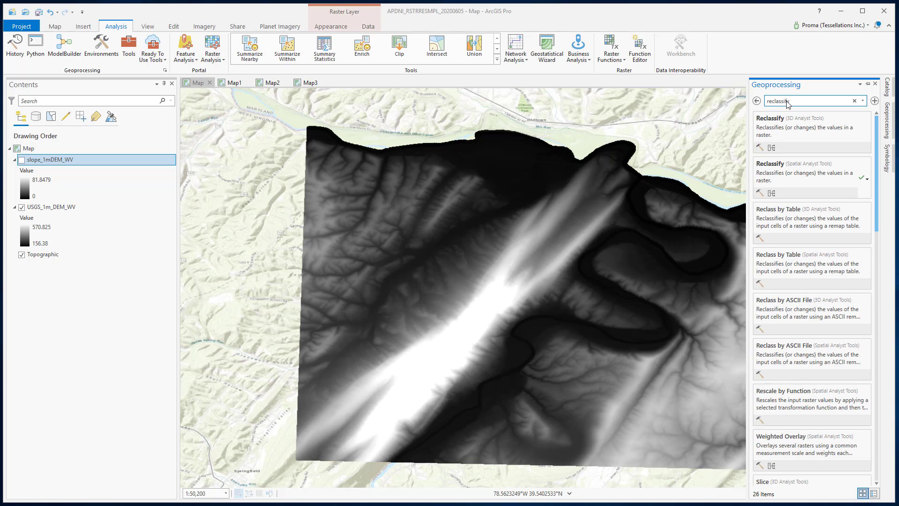
{"action": "left_click", "coordinate": [822, 174]}
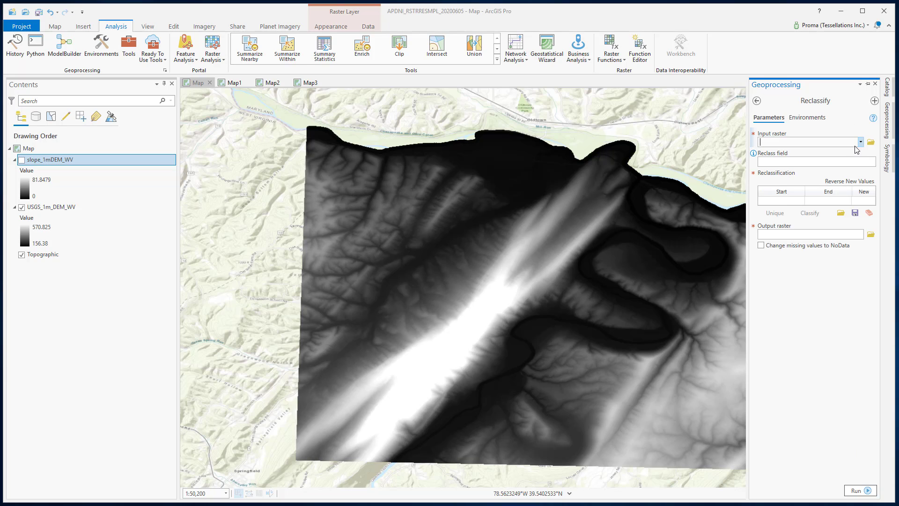
{"action": "left_click", "coordinate": [860, 143]}
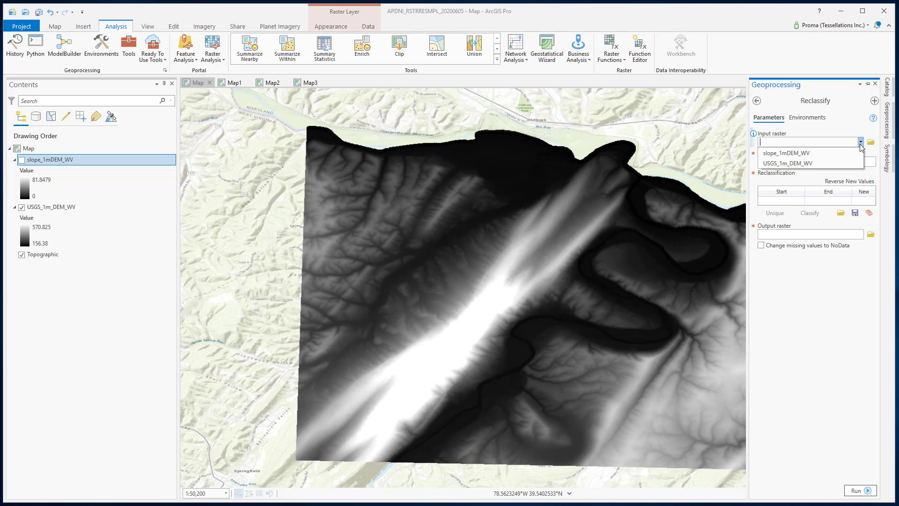
{"action": "left_click", "coordinate": [859, 153]}
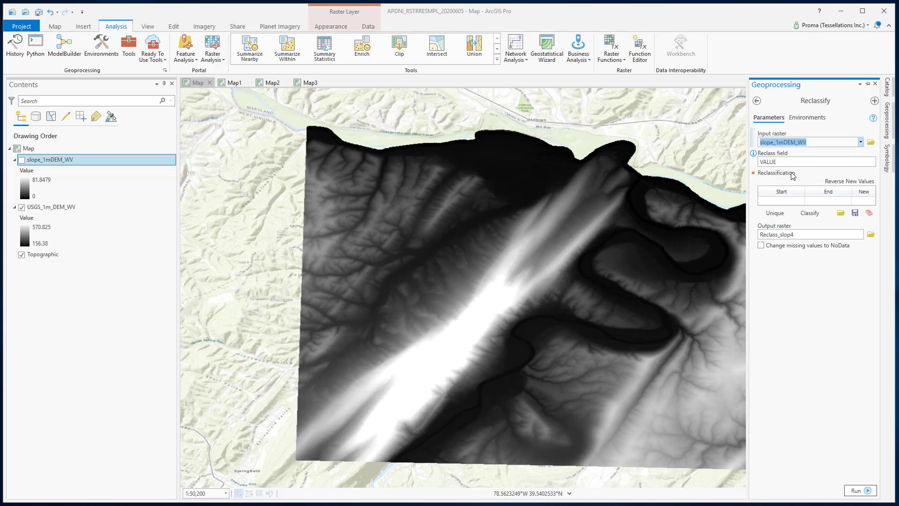
{"action": "left_click", "coordinate": [811, 215]}
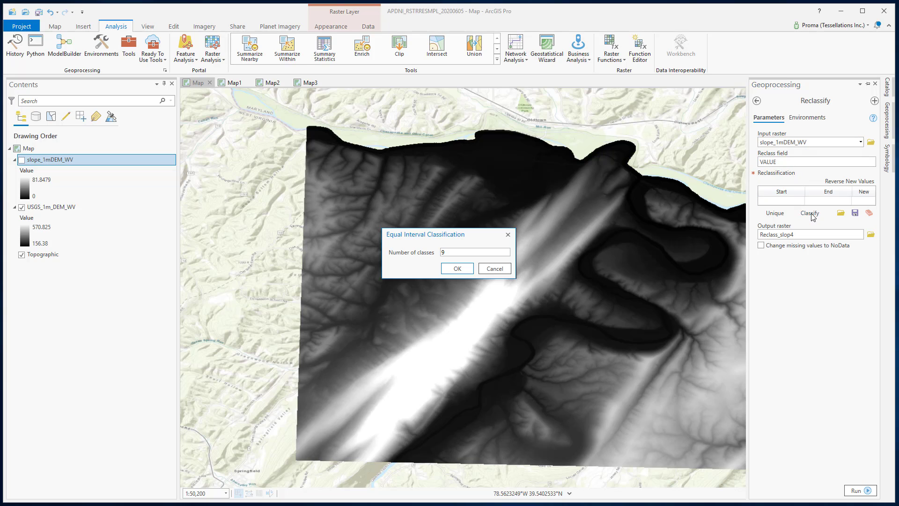
- Change the Equal Interval classification from 9 to 5 classes and confirm
{"action": "type", "text": "9"}
{"action": "key", "text": "ctrl+a"}
{"action": "type", "text": "5"}
{"action": "left_click", "coordinate": [458, 268]}
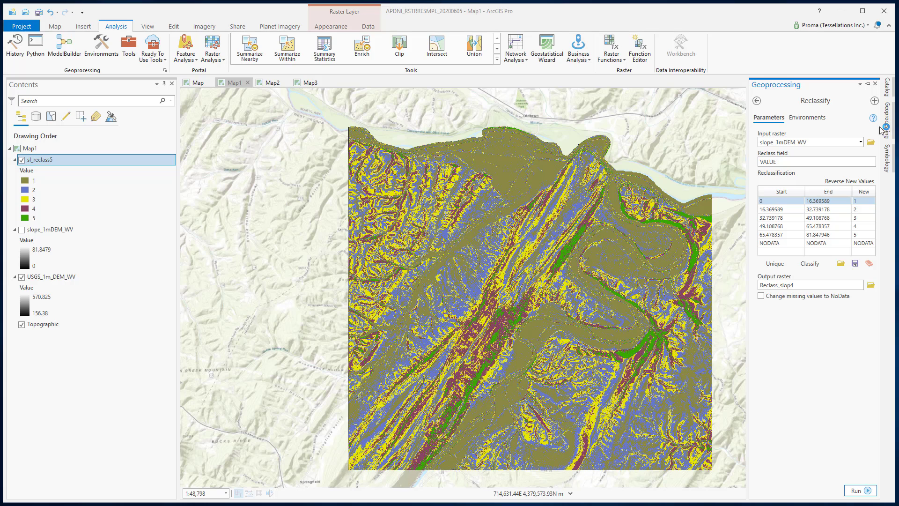
- Find the Resample tool and run it on sl_reclass5 using the Nearest technique
{"action": "left_click", "coordinate": [757, 101]}
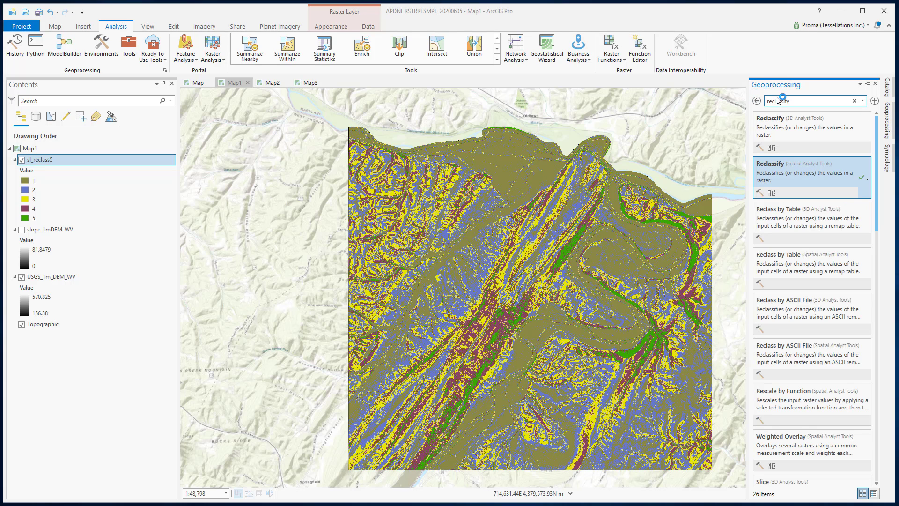
{"action": "type", "text": "resampling"}
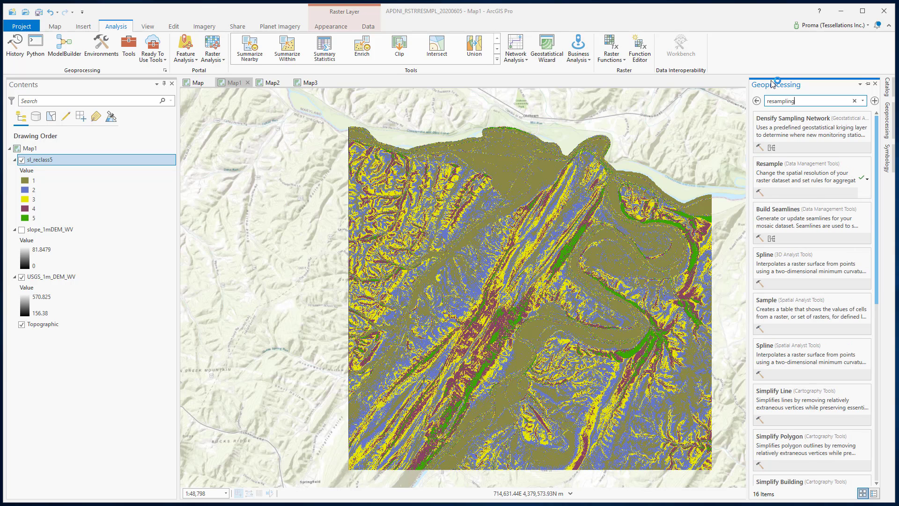
{"action": "key", "text": "BackSpace"}
{"action": "key", "text": "BackSpace"}
{"action": "key", "text": "BackSpace"}
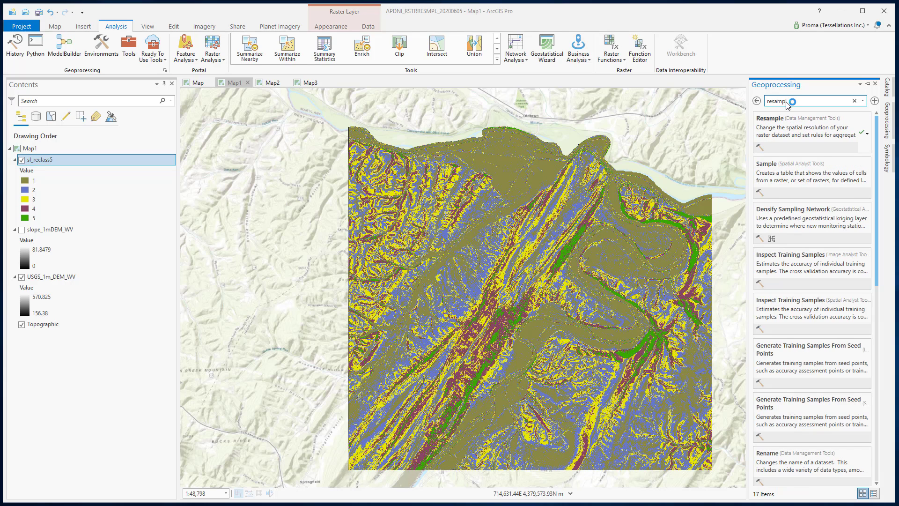
{"action": "left_click", "coordinate": [787, 139]}
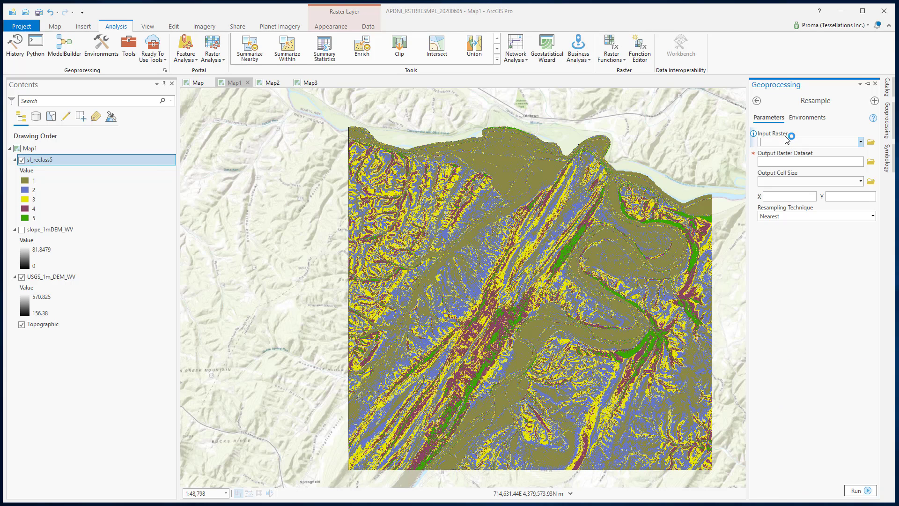
{"action": "left_click", "coordinate": [861, 141]}
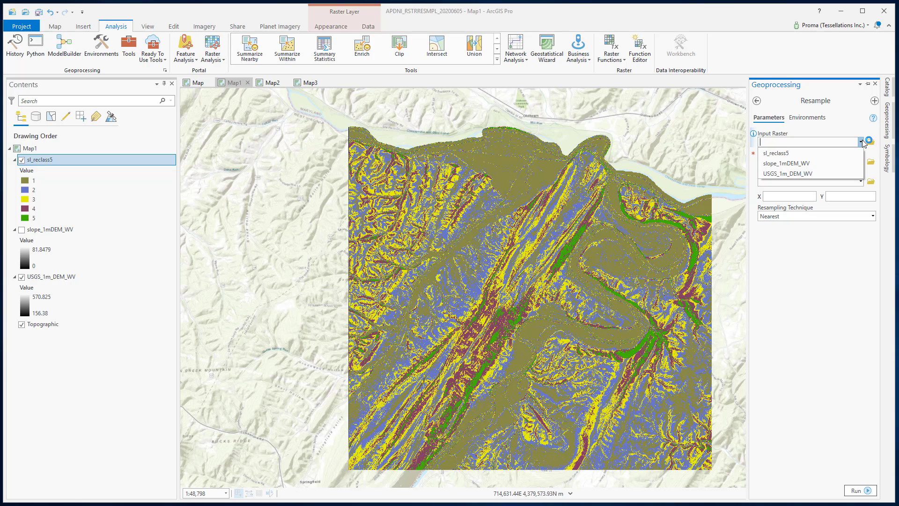
{"action": "left_click", "coordinate": [856, 152]}
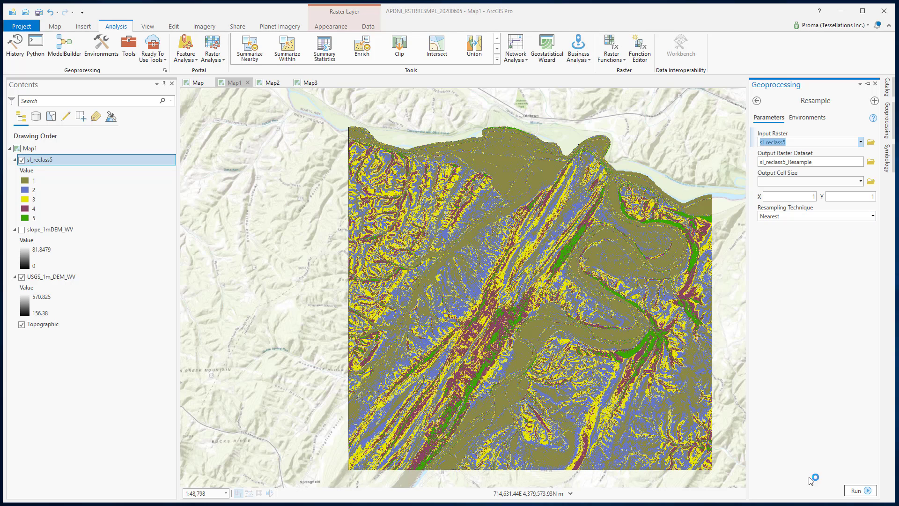
{"action": "left_click", "coordinate": [856, 490]}
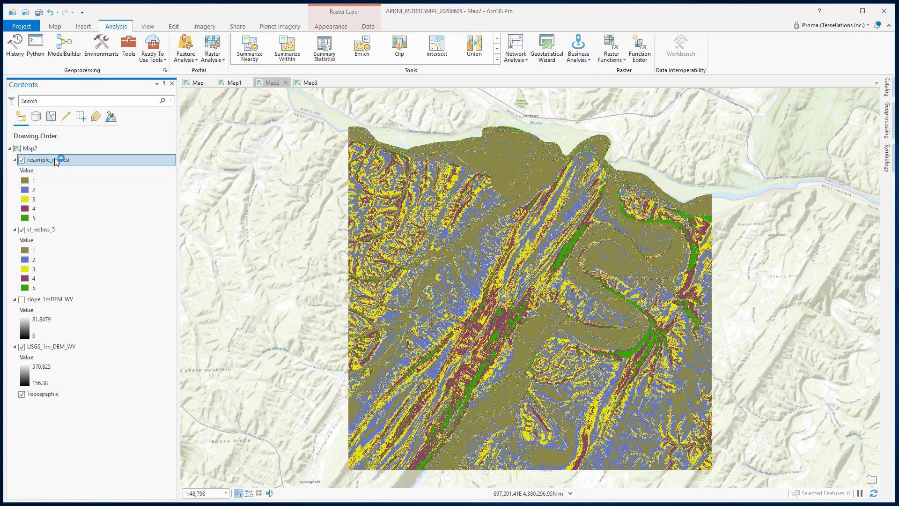
- Rerun Resample on sl_reclass5 with the technique switched from Nearest to Majority
{"action": "left_click", "coordinate": [731, 185]}
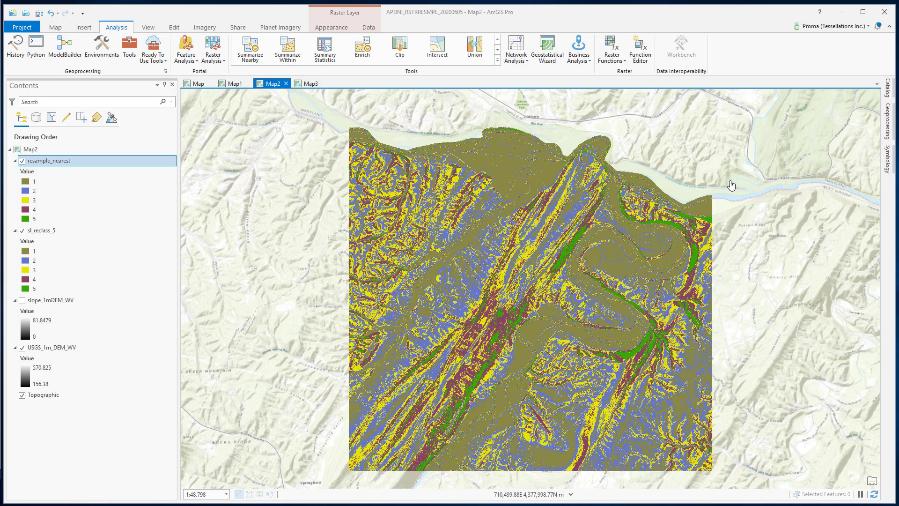
{"action": "left_click", "coordinate": [56, 163]}
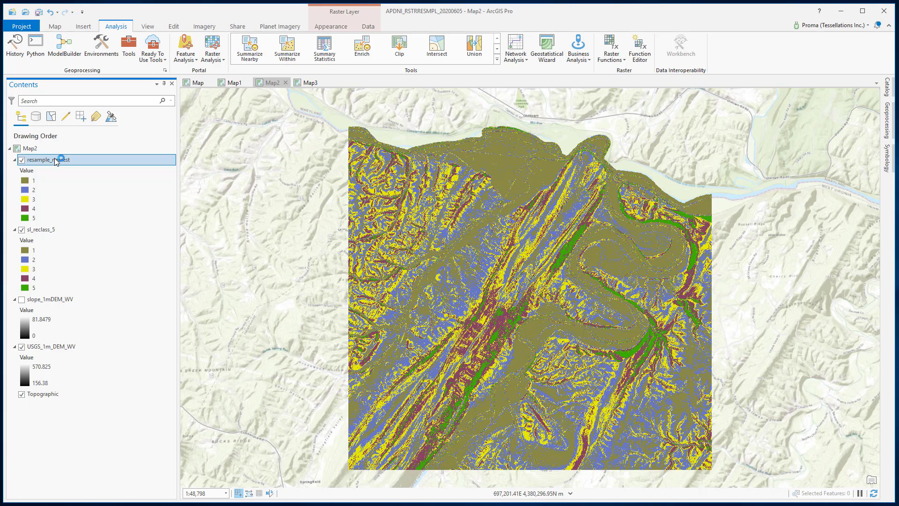
{"action": "left_click", "coordinate": [889, 125]}
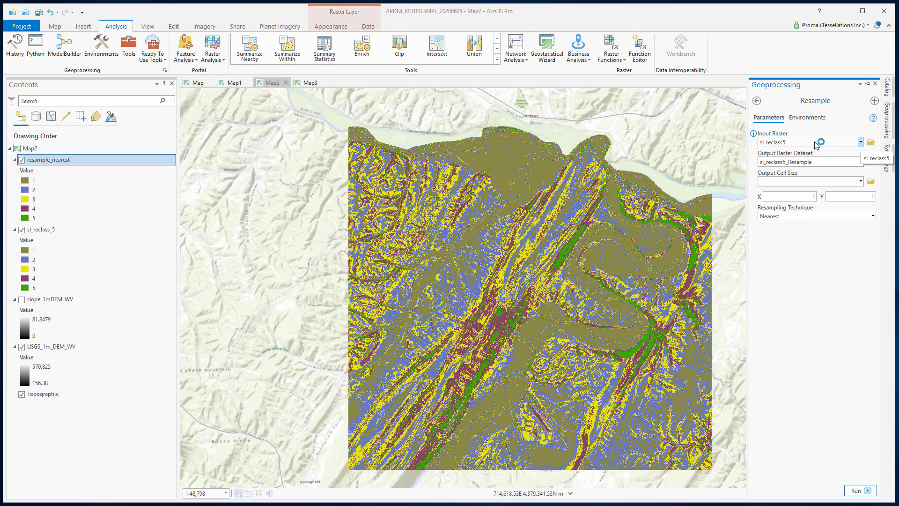
{"action": "left_click", "coordinate": [874, 217]}
{"action": "left_click", "coordinate": [866, 258]}
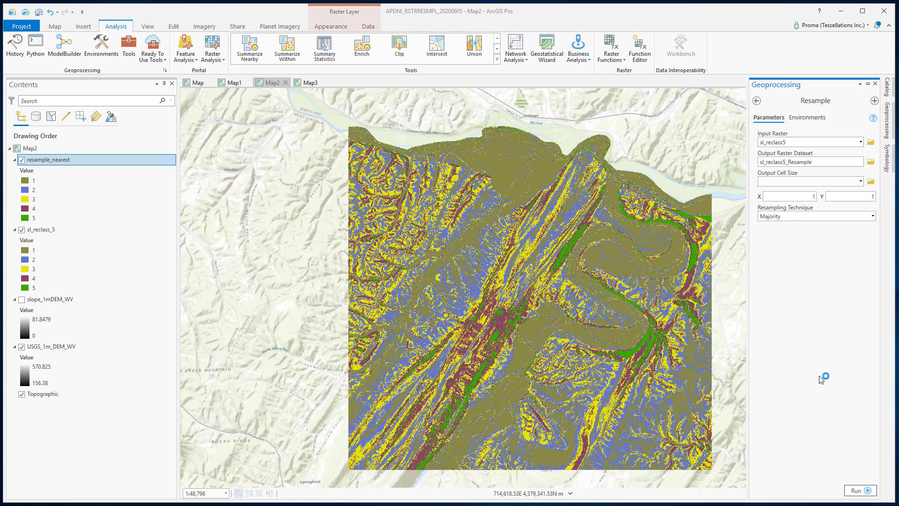
{"action": "left_click", "coordinate": [857, 490]}
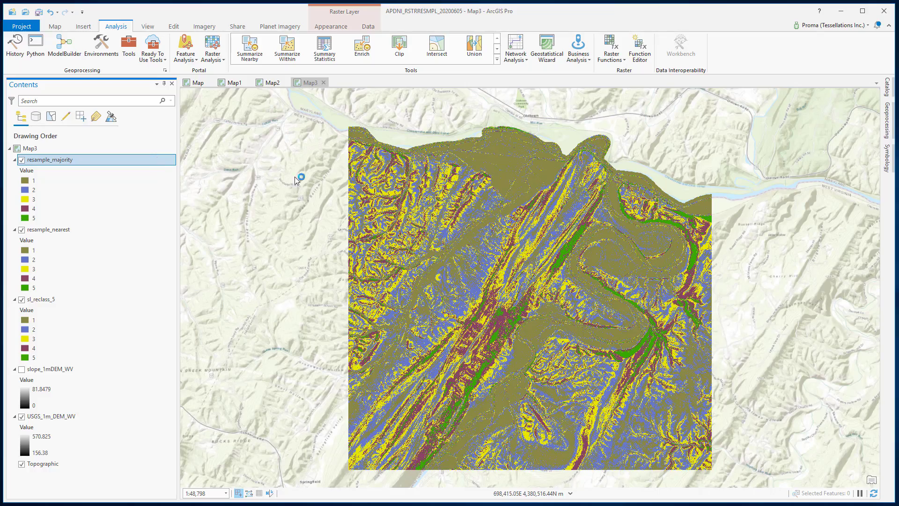
- Zoom Map3 in on the five-class slope raster to about 1:19,988
{"action": "scroll", "coordinate": [389, 276], "scroll_direction": "down", "scroll_amount": 1}
{"action": "scroll", "coordinate": [389, 275], "scroll_direction": "up", "scroll_amount": 3}
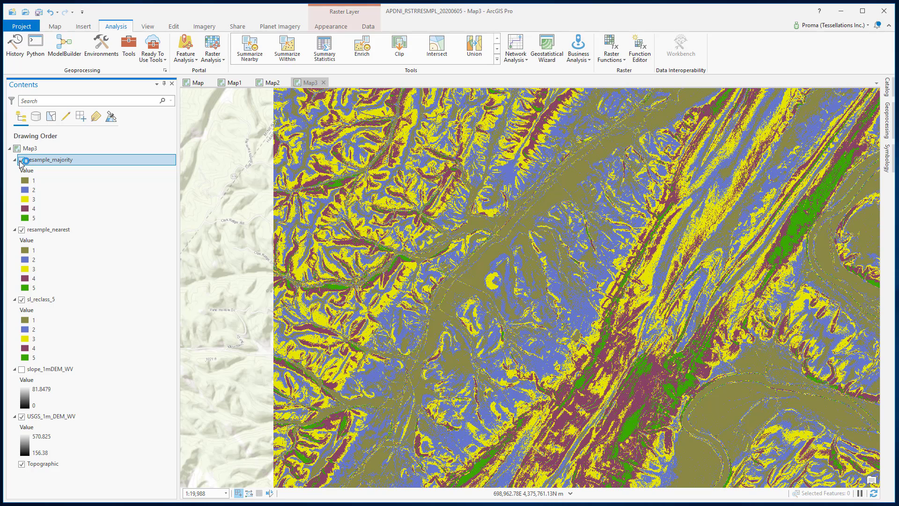
- Toggle resample_majority and resample_nearest visibility to compare, leaving only resample_majority shown
{"action": "left_click", "coordinate": [23, 229]}
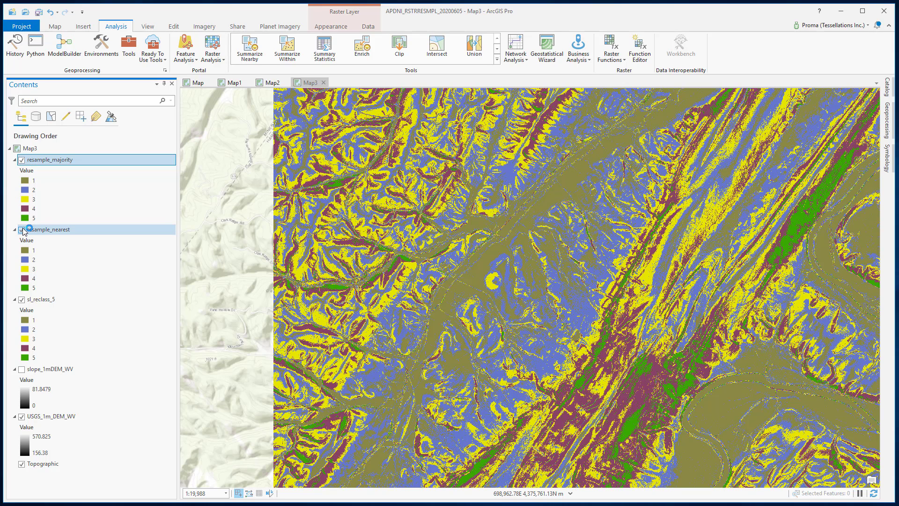
{"action": "left_click", "coordinate": [22, 160]}
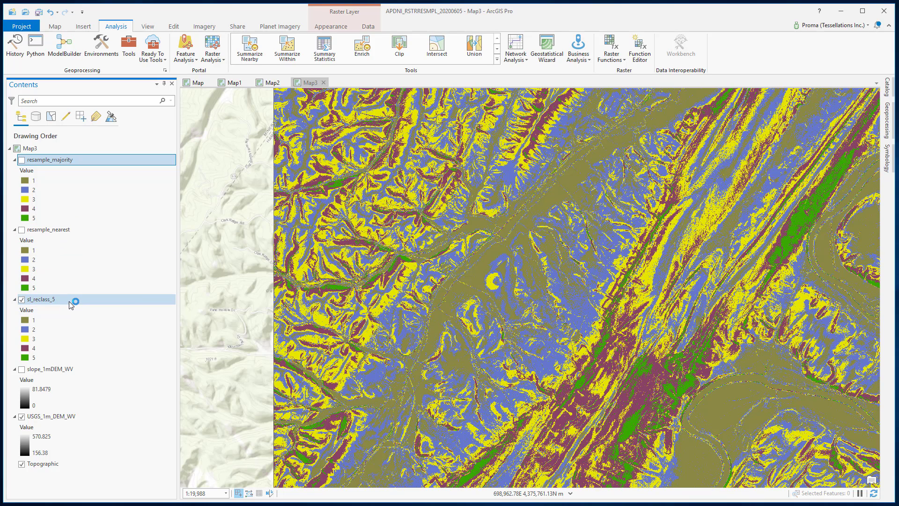
{"action": "left_click", "coordinate": [22, 230]}
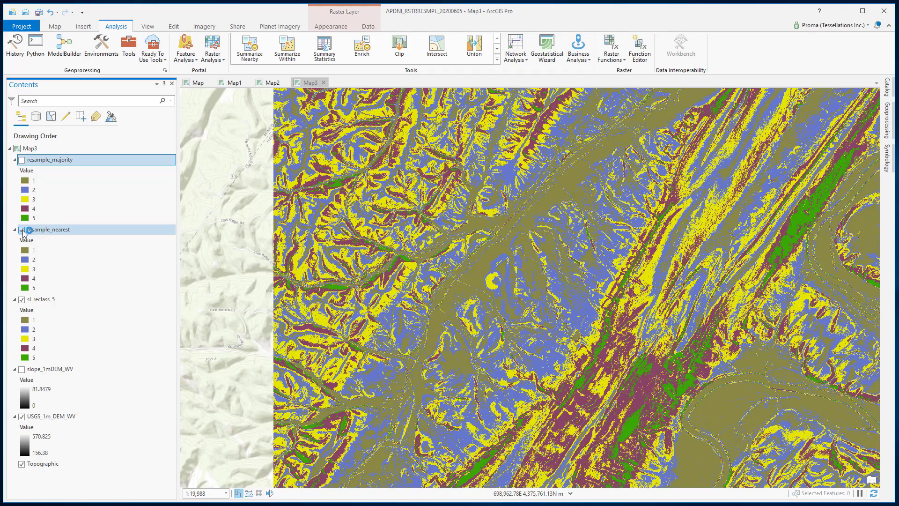
{"action": "left_click", "coordinate": [23, 230]}
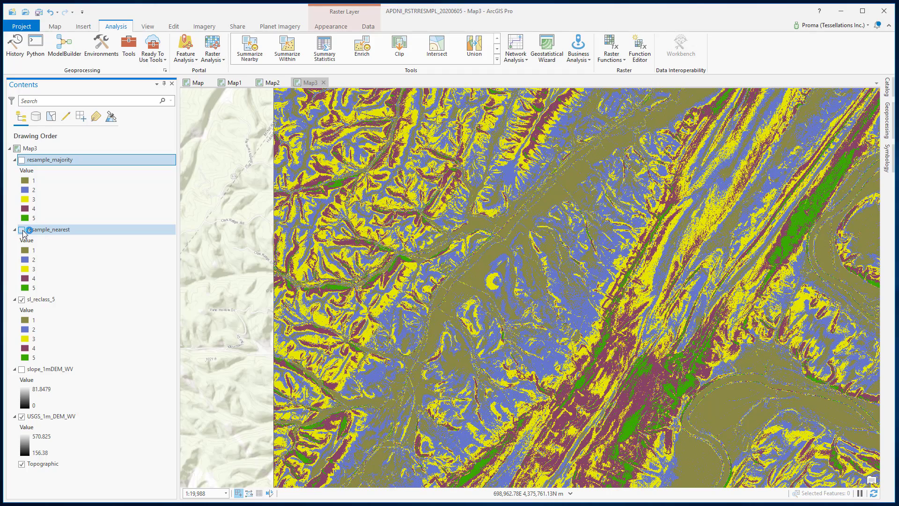
{"action": "left_click", "coordinate": [22, 159]}
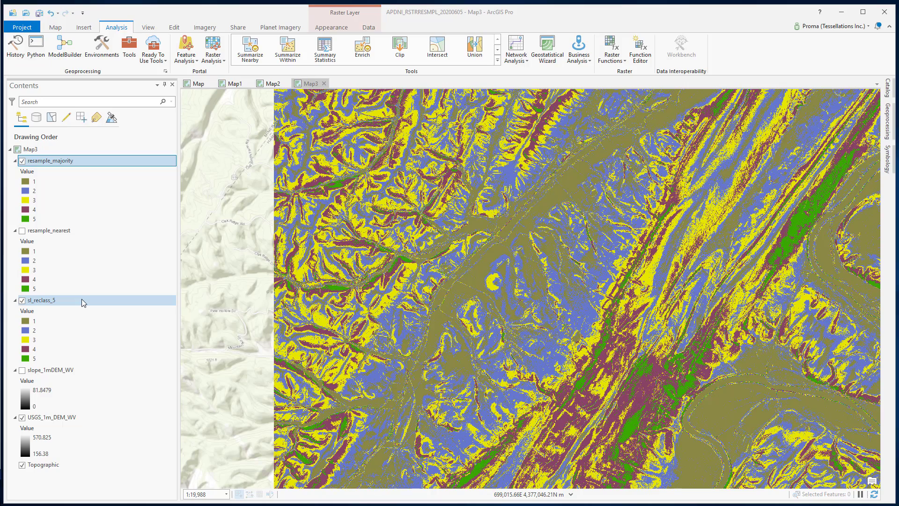
{"action": "left_click", "coordinate": [22, 161]}
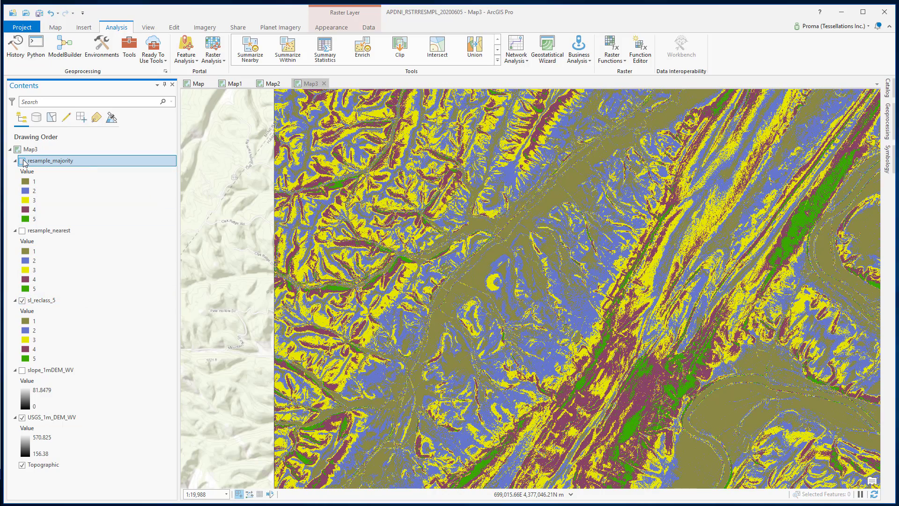
{"action": "left_click", "coordinate": [20, 164]}
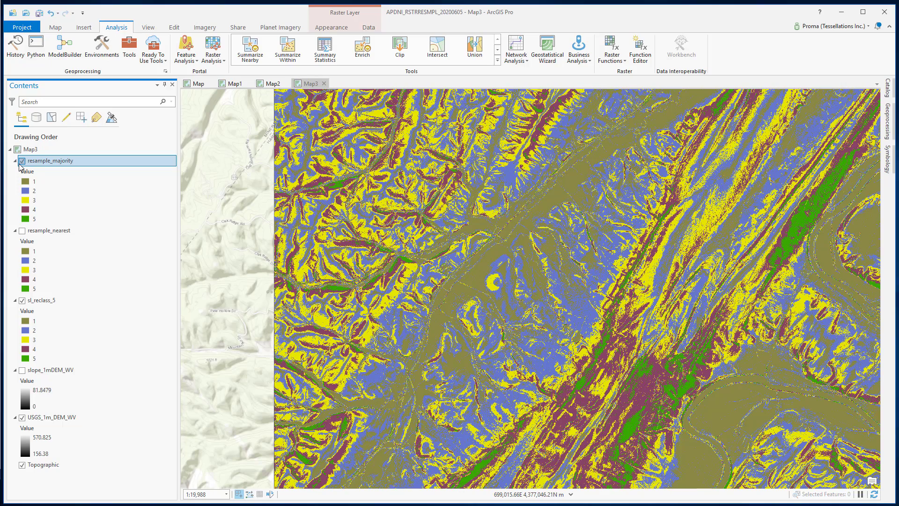